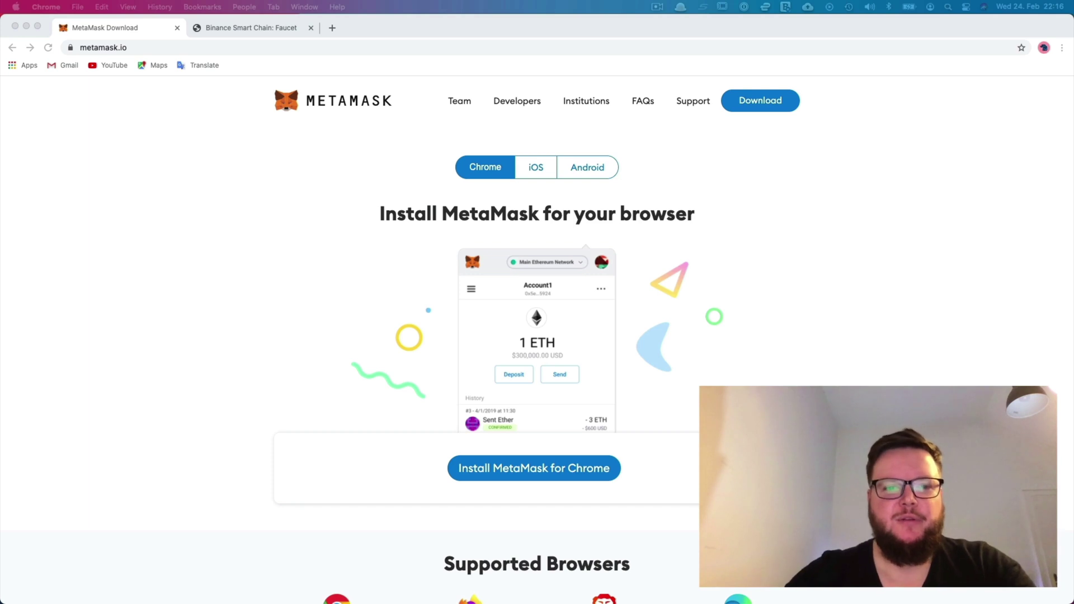
- Open the Chrome Web Store listing for MetaMask from the MetaMask website's Download page
{"action": "left_click", "coordinate": [111, 28]}
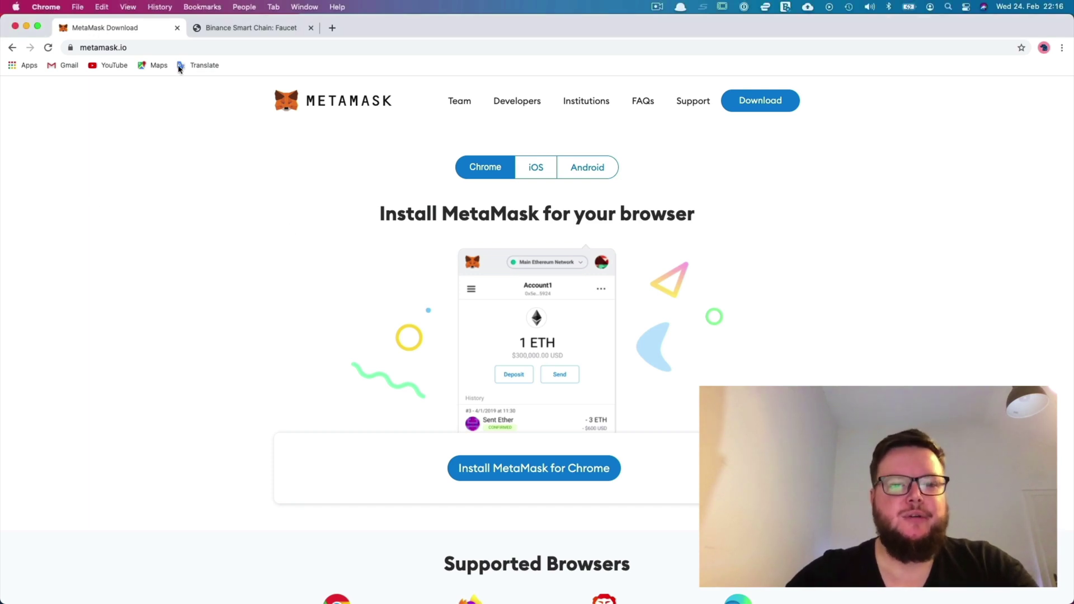
{"action": "scroll", "coordinate": [409, 258], "scroll_direction": "down", "scroll_amount": 1}
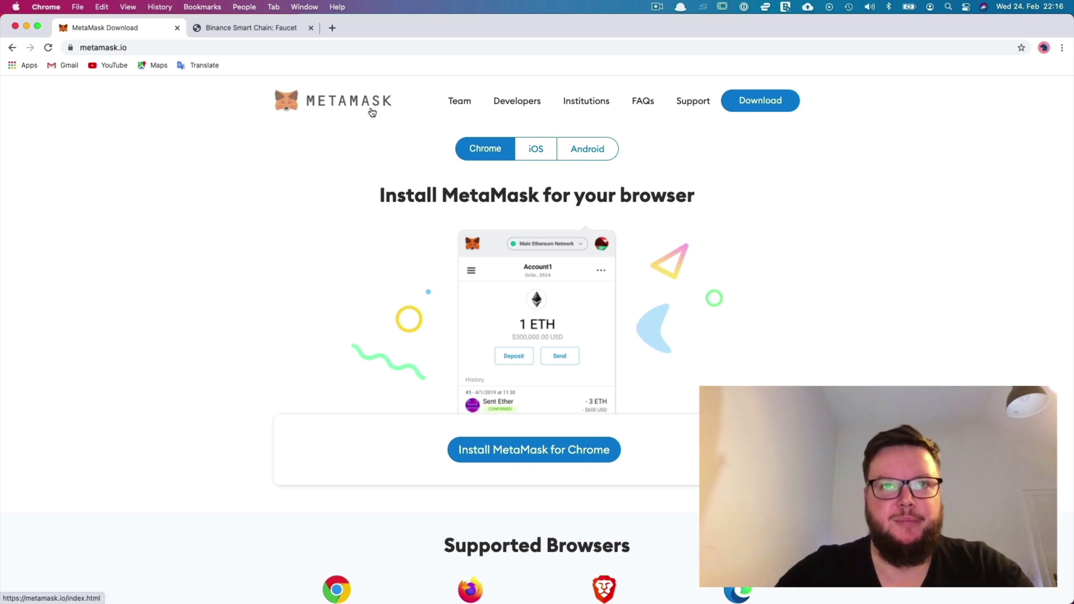
{"action": "left_click", "coordinate": [775, 102]}
{"action": "scroll", "coordinate": [526, 274], "scroll_direction": "down", "scroll_amount": 4}
- Add the MetaMask extension to Chrome from its Web Store page and confirm the install
{"action": "left_click", "coordinate": [524, 274]}
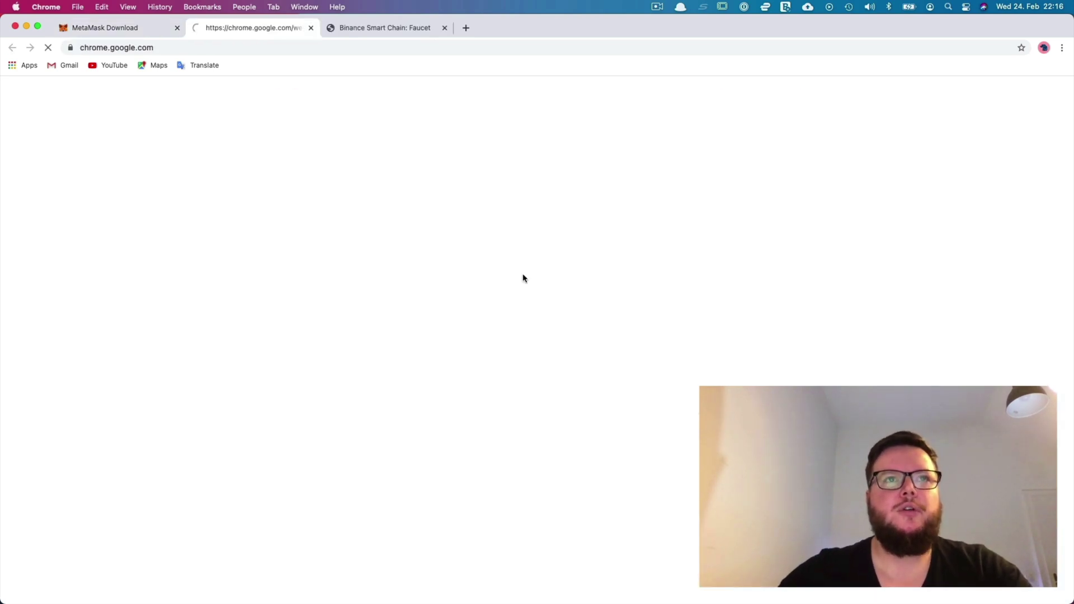
{"action": "left_click", "coordinate": [767, 170]}
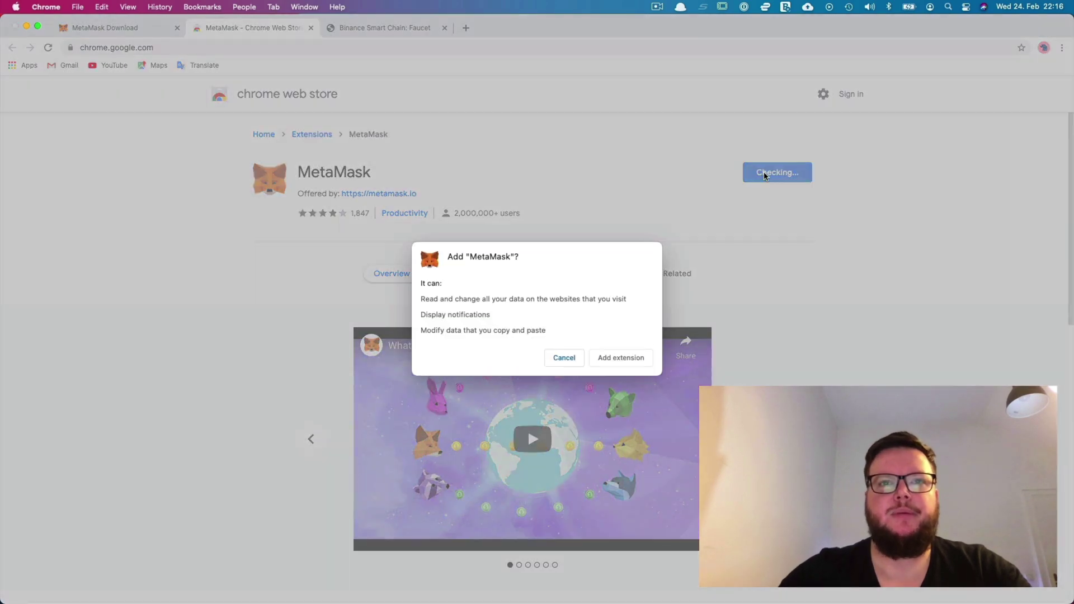
{"action": "key", "text": "Return"}
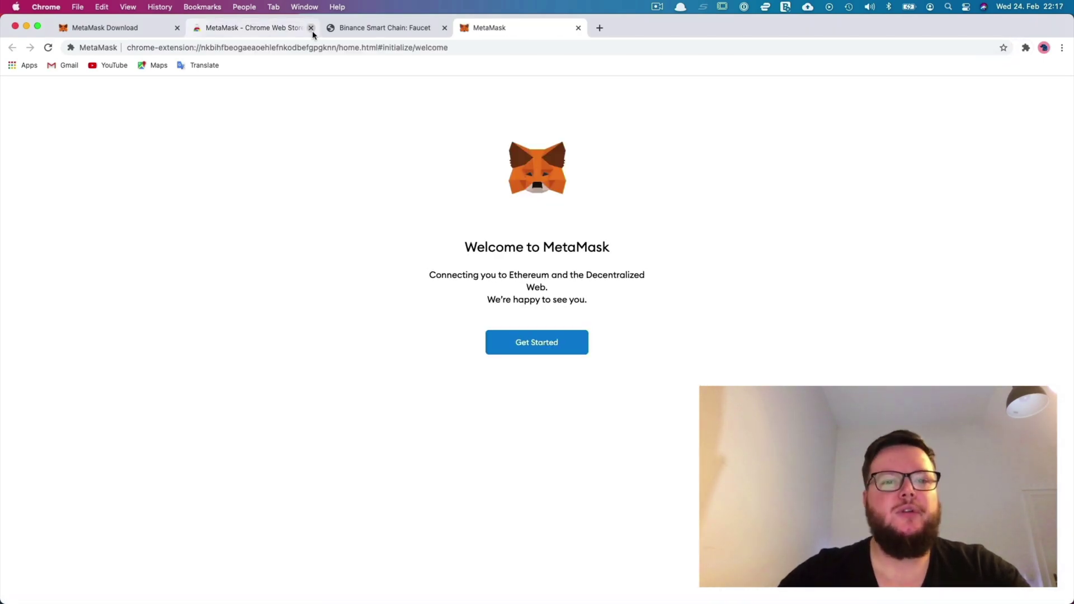
- Create a new wallet: agree to usage data, set and confirm a password, and accept the Terms of Use
{"action": "left_click", "coordinate": [536, 349]}
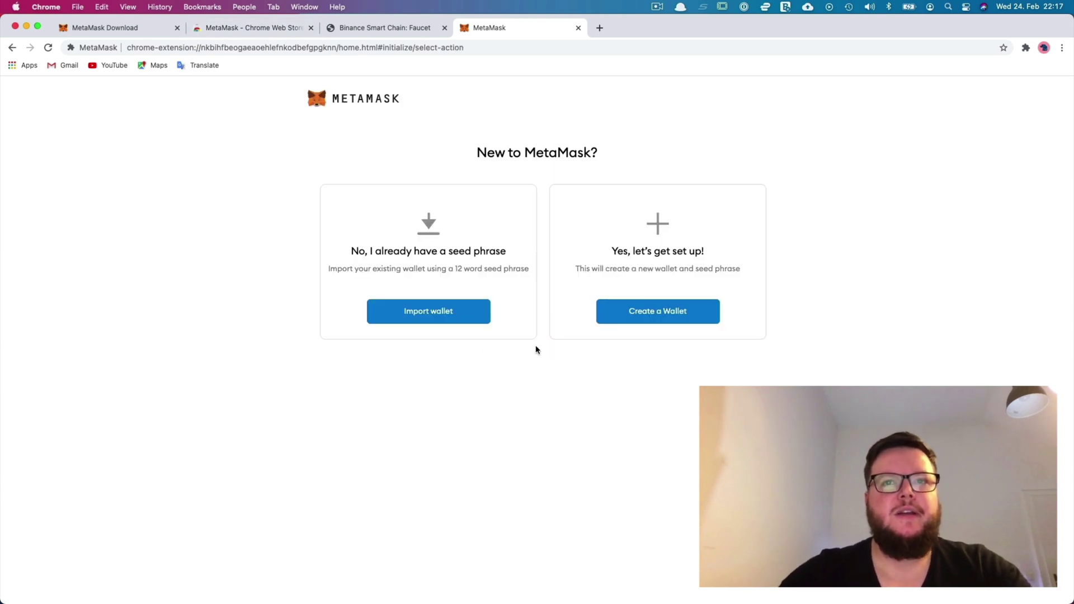
{"action": "left_click", "coordinate": [649, 318]}
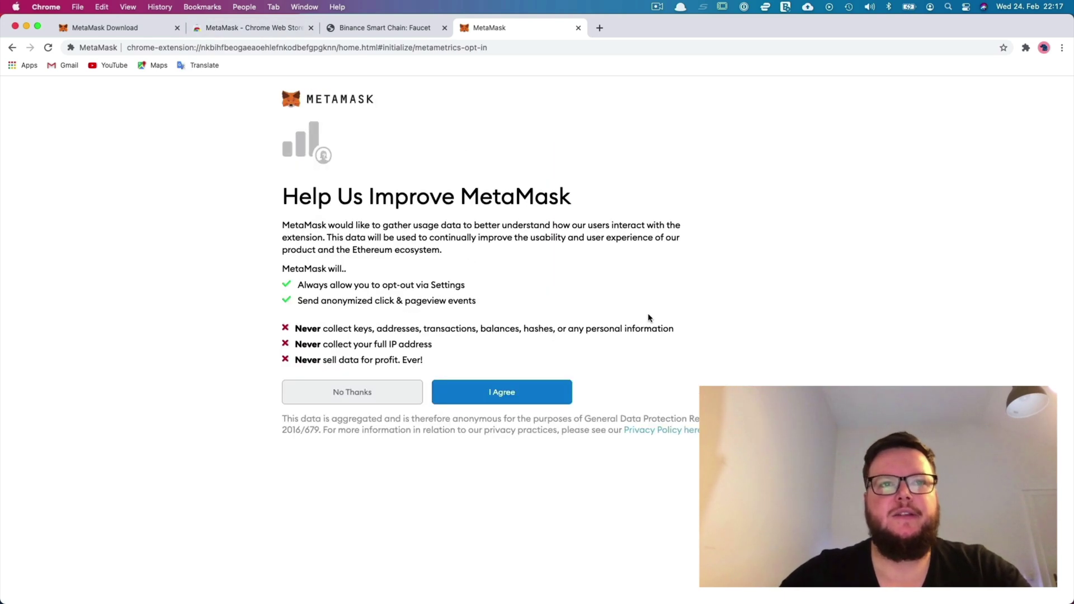
{"action": "left_click", "coordinate": [480, 391]}
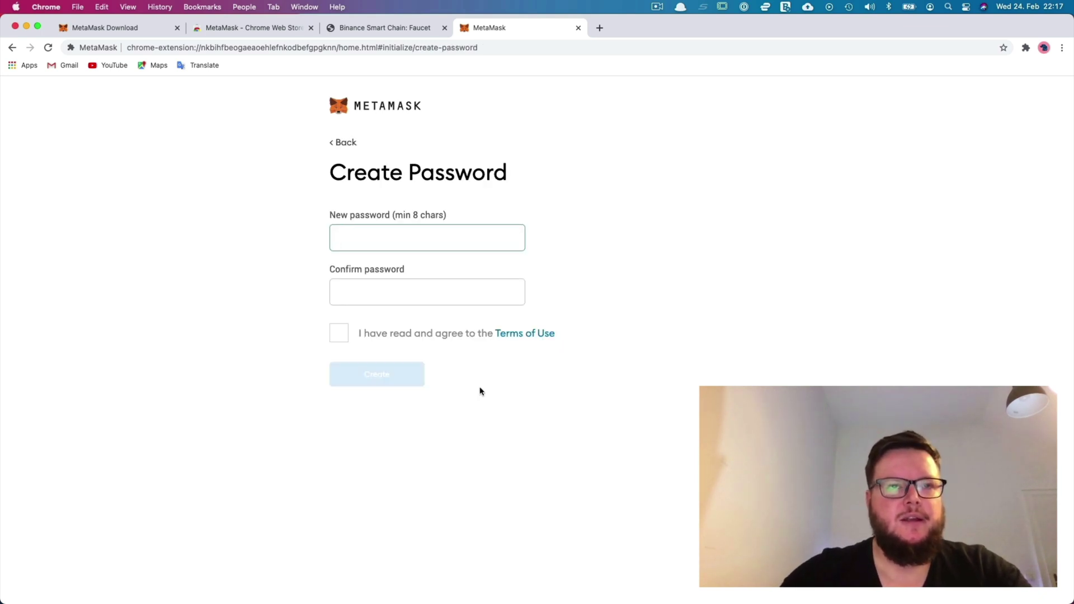
{"action": "type", "text": "••••••••••"}
{"action": "key", "text": "Tab"}
{"action": "type", "text": "••••••••••"}
{"action": "left_click", "coordinate": [339, 334]}
{"action": "left_click", "coordinate": [370, 375]}
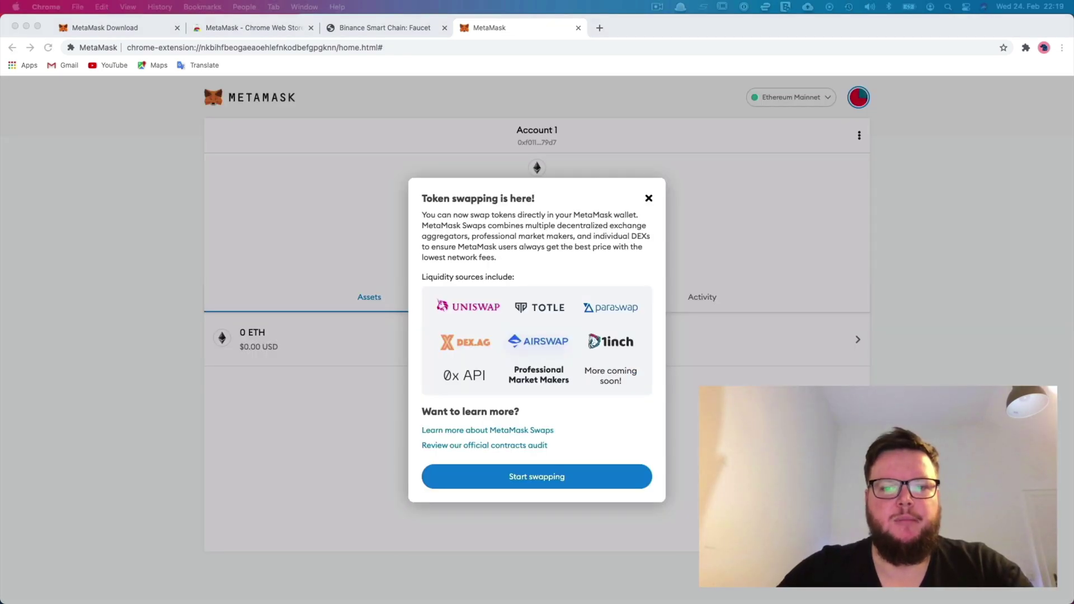
- Dismiss the 'Token swapping is here!' popup and open Settings from the account menu
{"action": "left_click", "coordinate": [651, 201]}
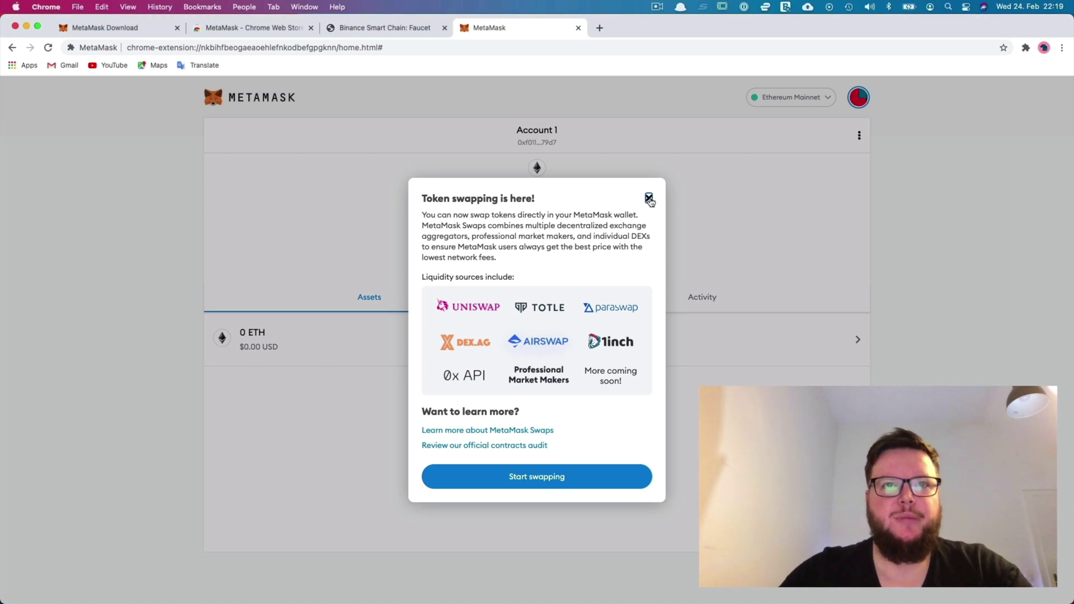
{"action": "left_click", "coordinate": [650, 200]}
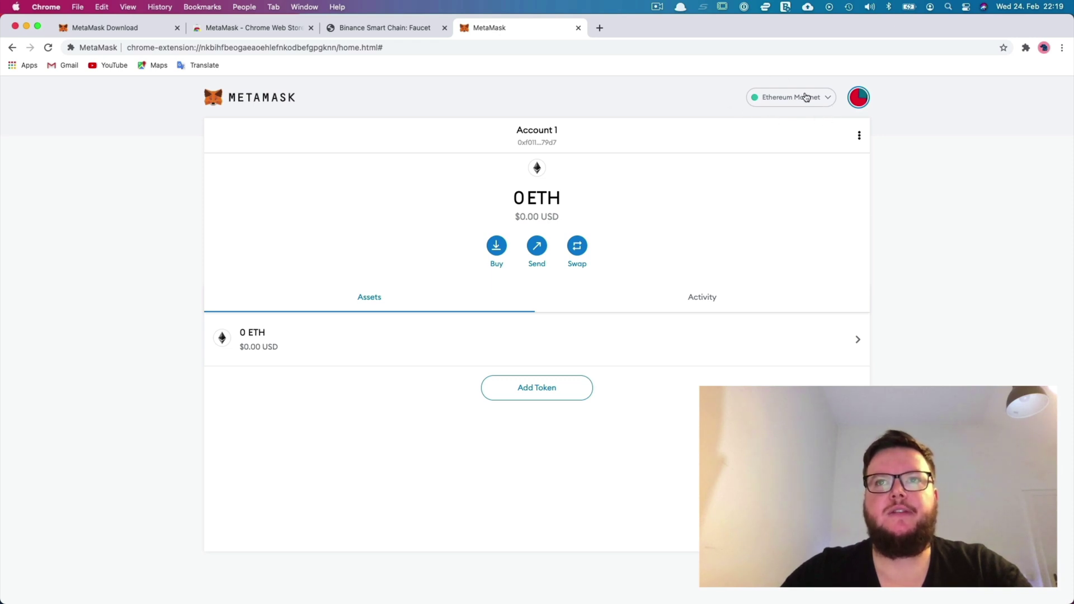
{"action": "left_click", "coordinate": [831, 104]}
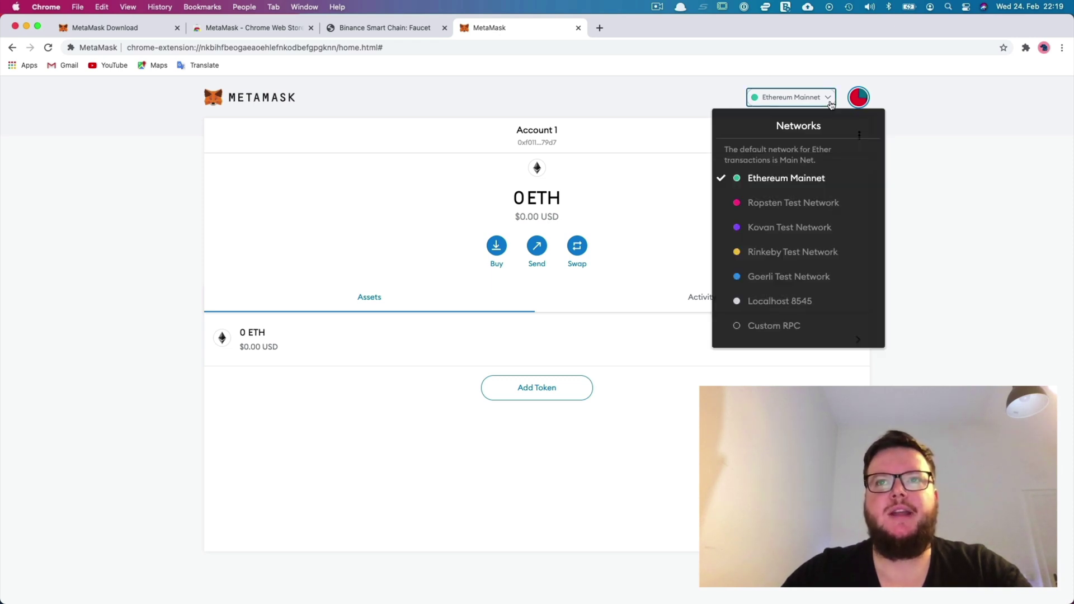
{"action": "left_click", "coordinate": [908, 144]}
{"action": "left_click", "coordinate": [862, 97]}
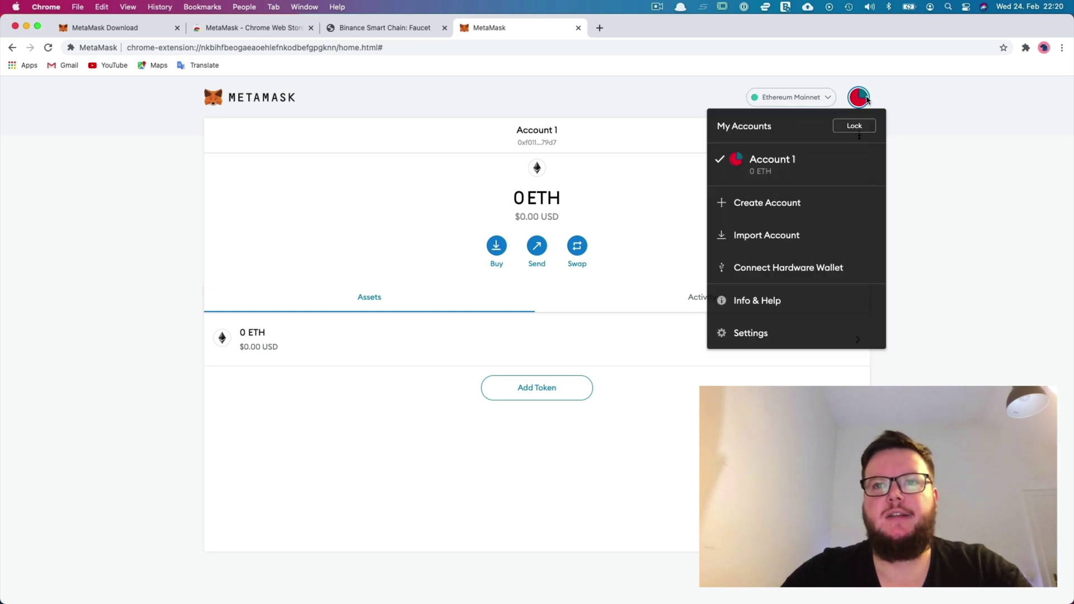
{"action": "left_click", "coordinate": [737, 330]}
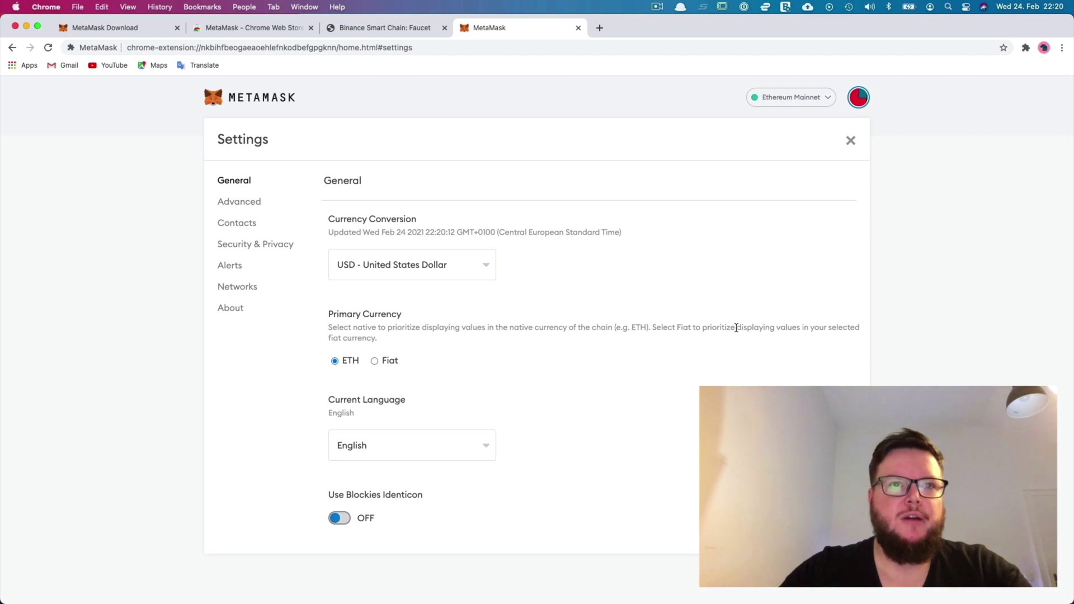
- Start a custom network named Smart Chain - Testnet with the Binance testnet RPC URL
{"action": "left_click", "coordinate": [241, 289]}
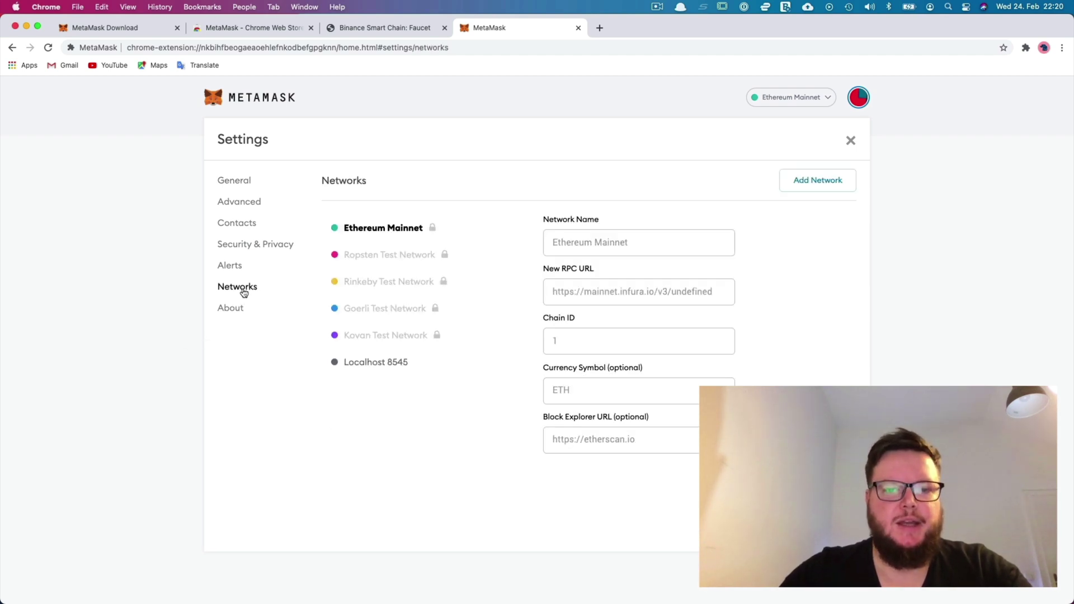
{"action": "left_click", "coordinate": [820, 179]}
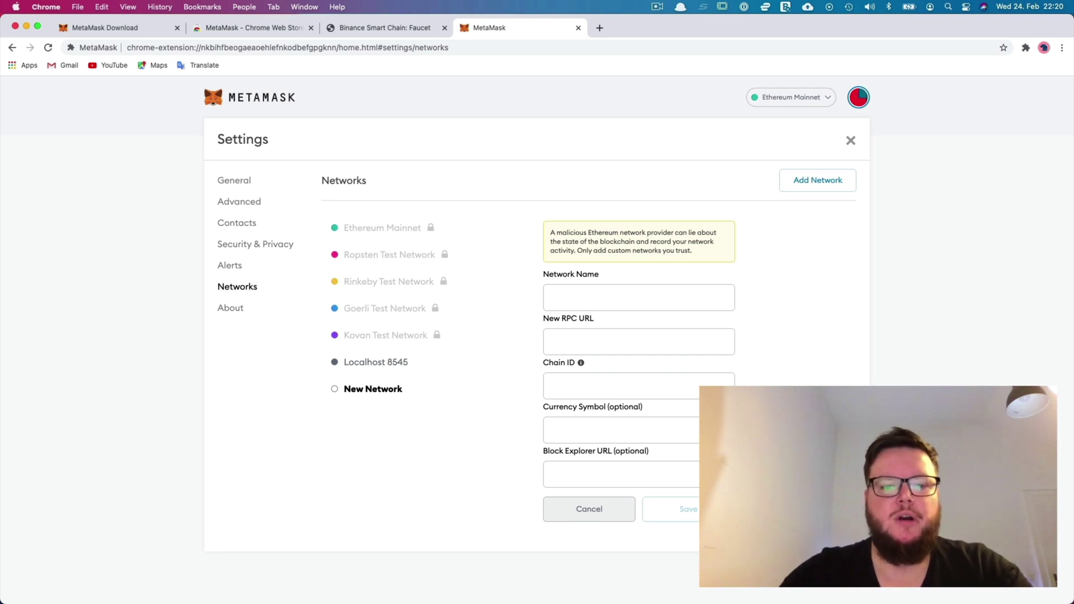
{"action": "left_click", "coordinate": [650, 297]}
{"action": "left_click", "coordinate": [621, 297]}
{"action": "type", "text": "Smart Chain - Testnet"}
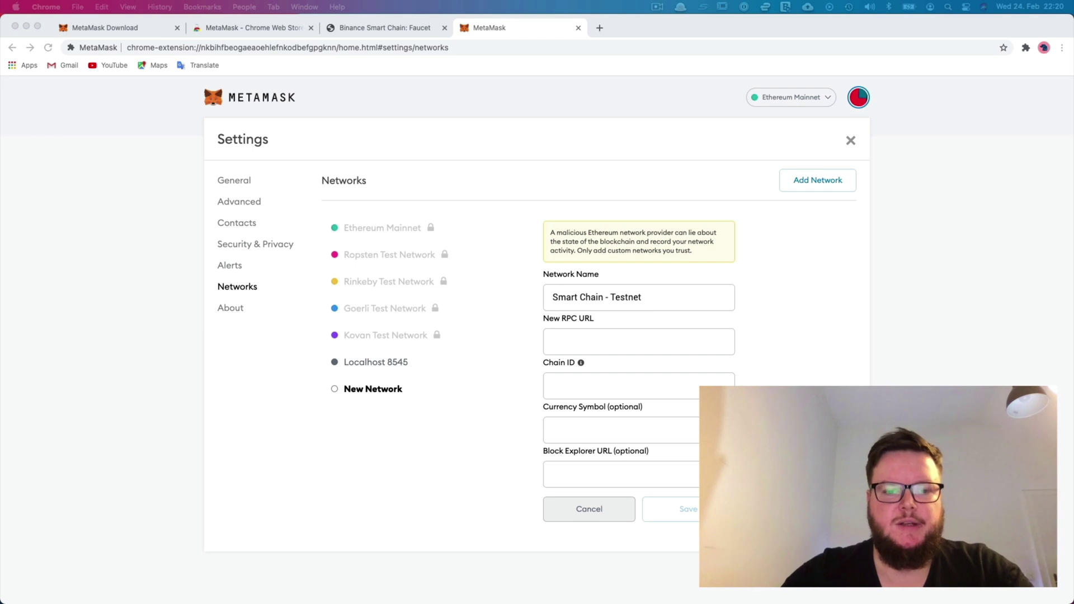
{"action": "left_click", "coordinate": [574, 342]}
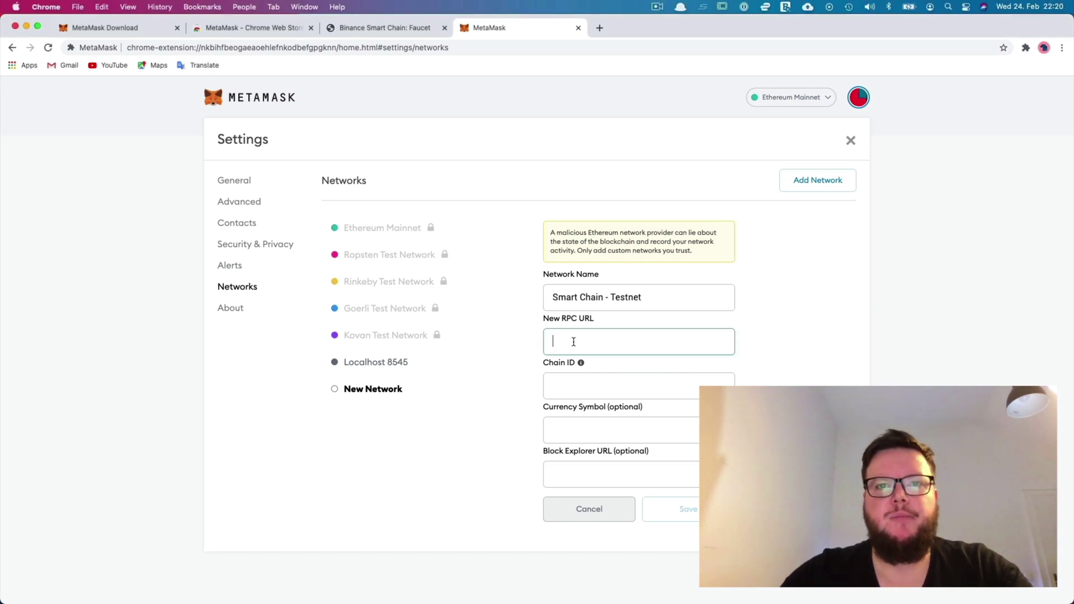
{"action": "type", "text": "https://data-seed-prebsc-1-s1.binance.org:8545/"}
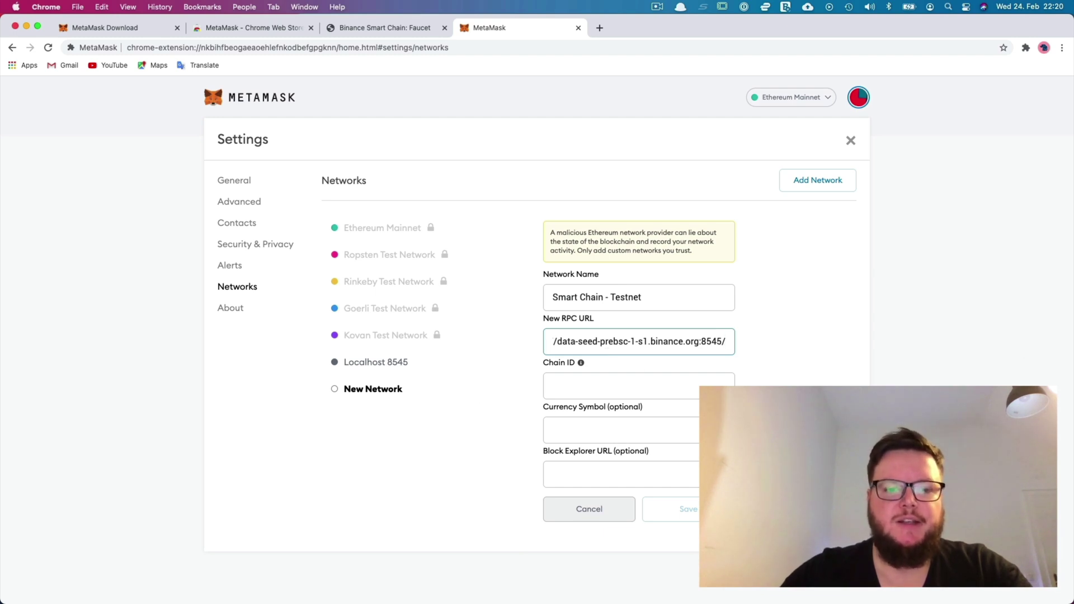
- Set the network's chain ID to 97 and currency symbol to BNB
{"action": "left_click", "coordinate": [621, 385]}
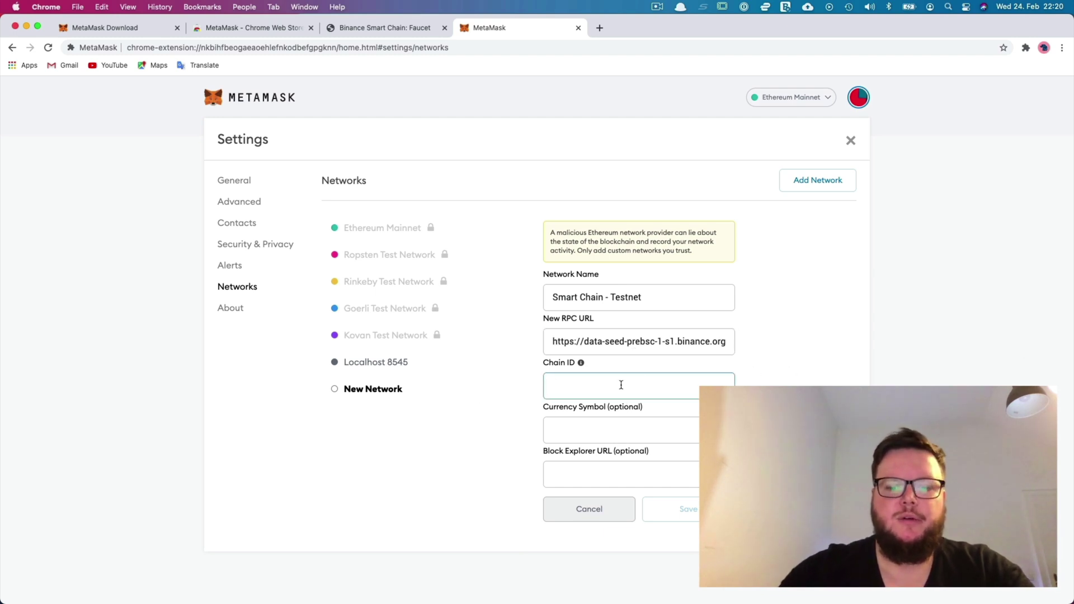
{"action": "type", "text": "97"}
{"action": "key", "text": "Tab"}
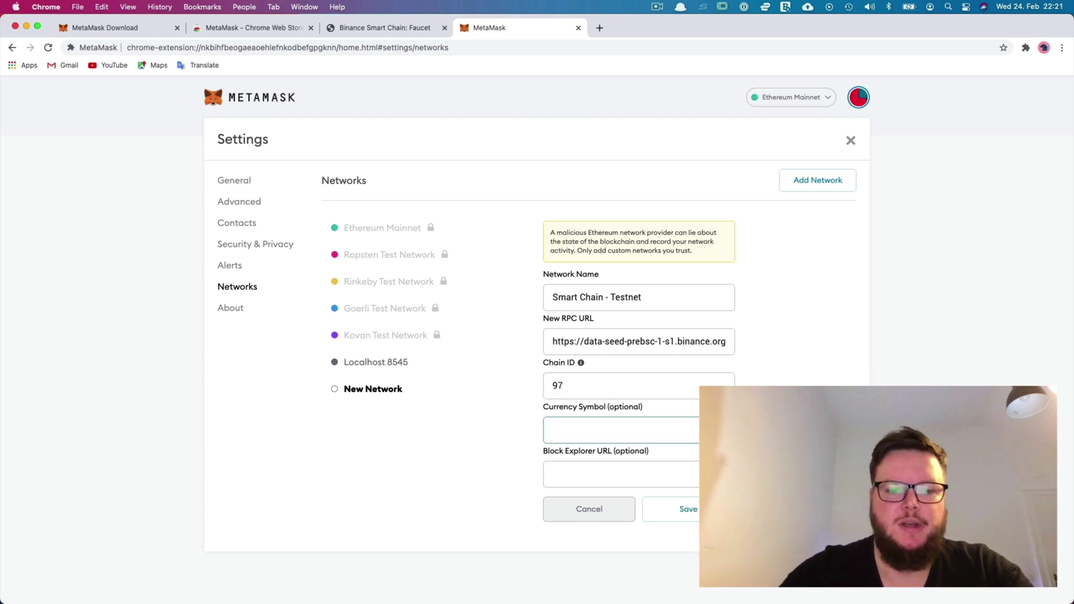
{"action": "type", "text": "B"}
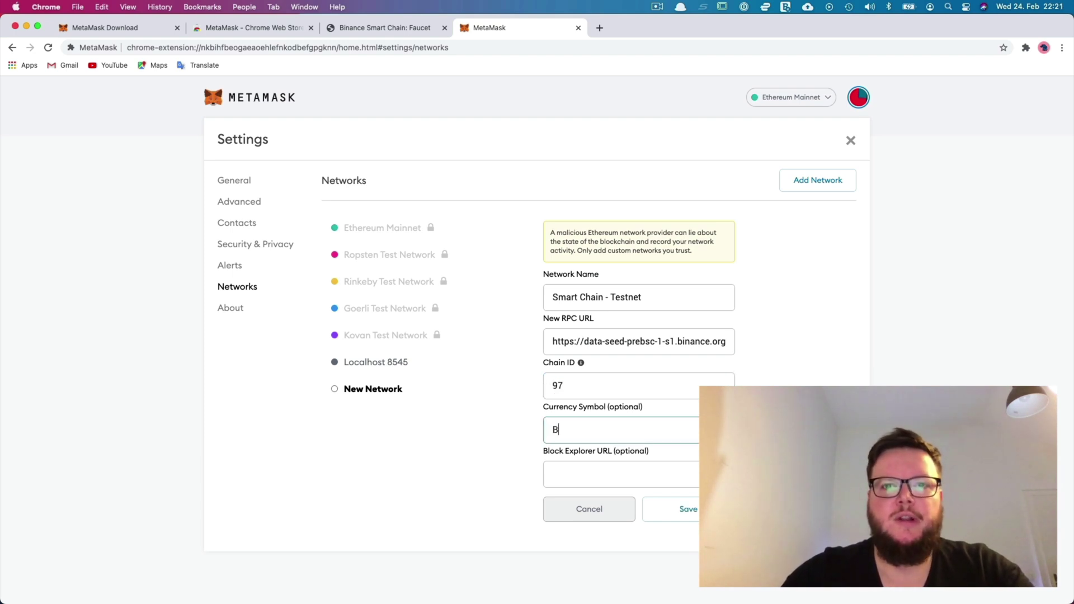
{"action": "type", "text": "NB"}
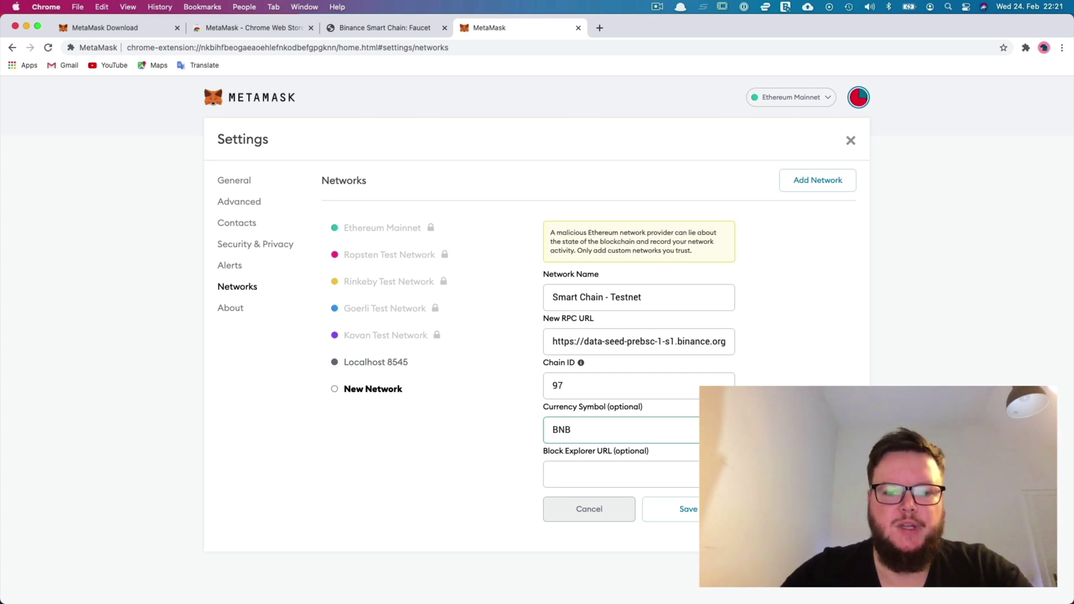
{"action": "key", "text": "super+shift+5"}
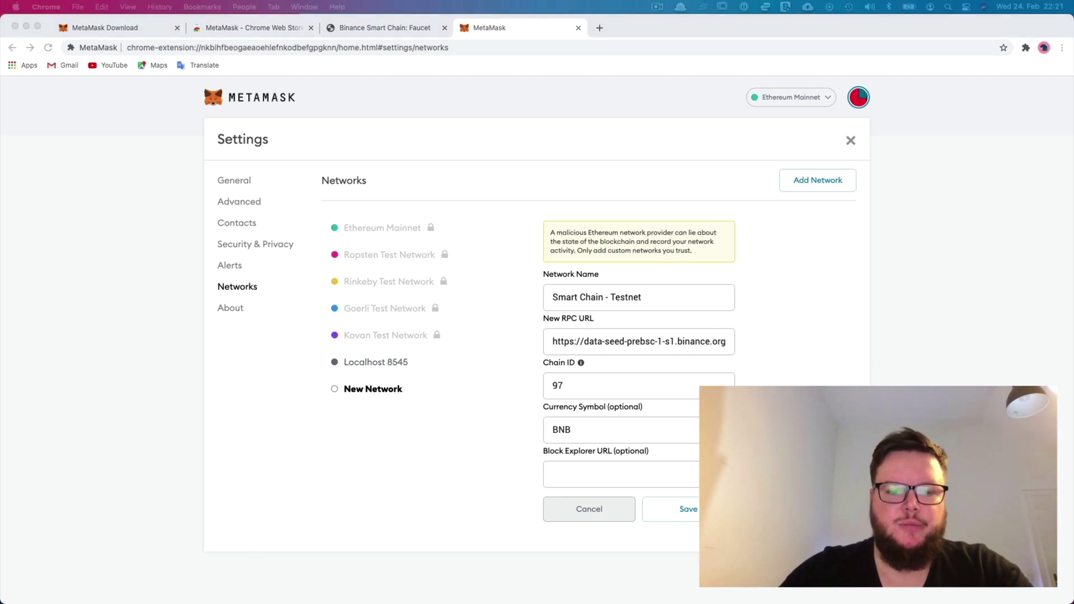
{"action": "left_click", "coordinate": [610, 480]}
{"action": "left_click", "coordinate": [609, 480]}
{"action": "type", "text": "https://testnet.bscscan.com"}
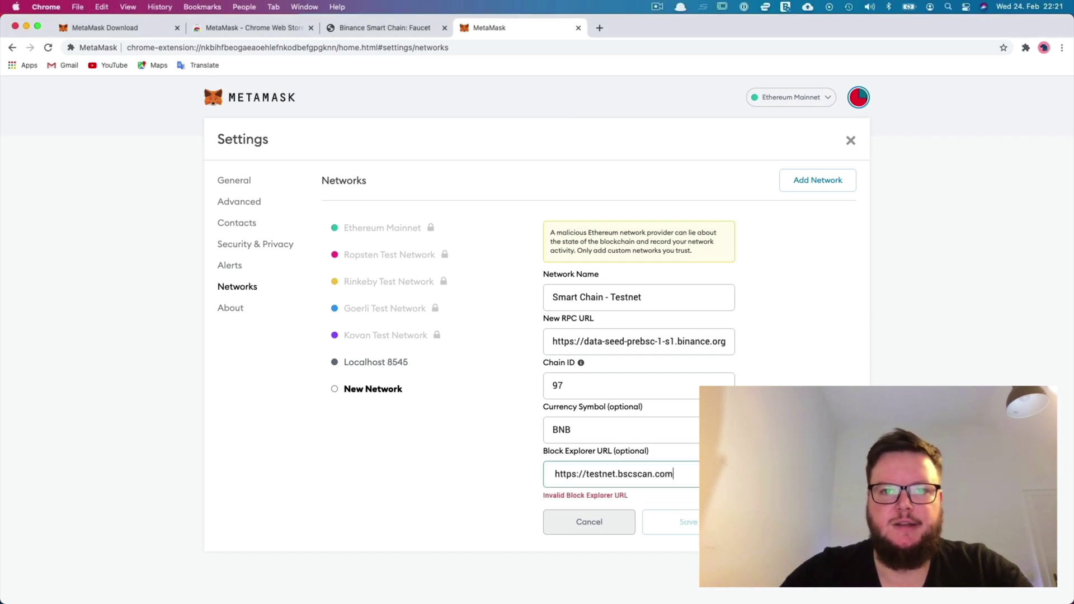
{"action": "left_click", "coordinate": [555, 470]}
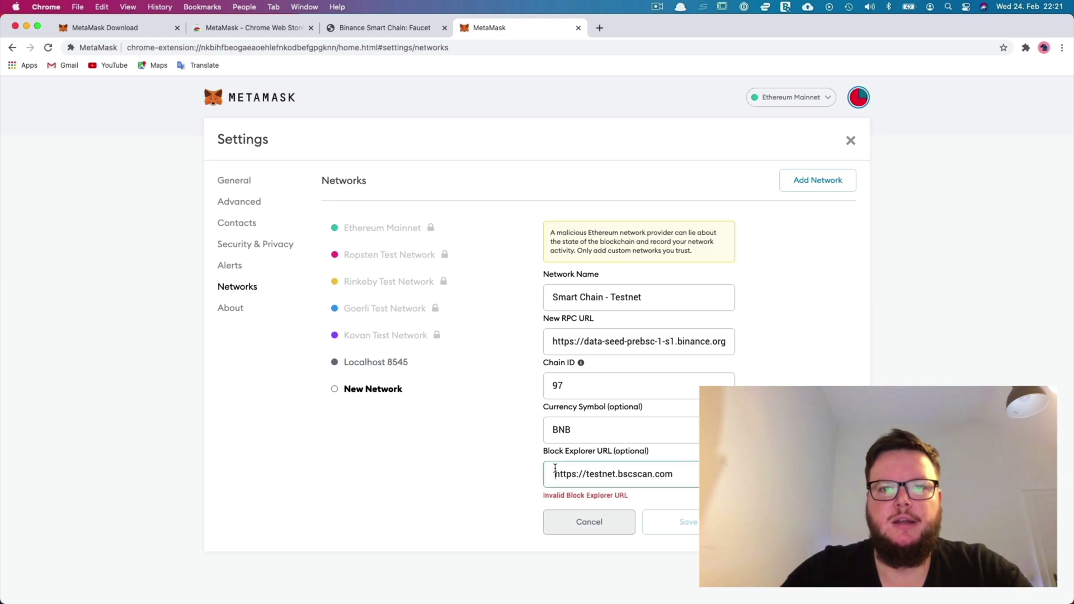
{"action": "key", "text": "BackSpace"}
{"action": "left_click", "coordinate": [688, 509]}
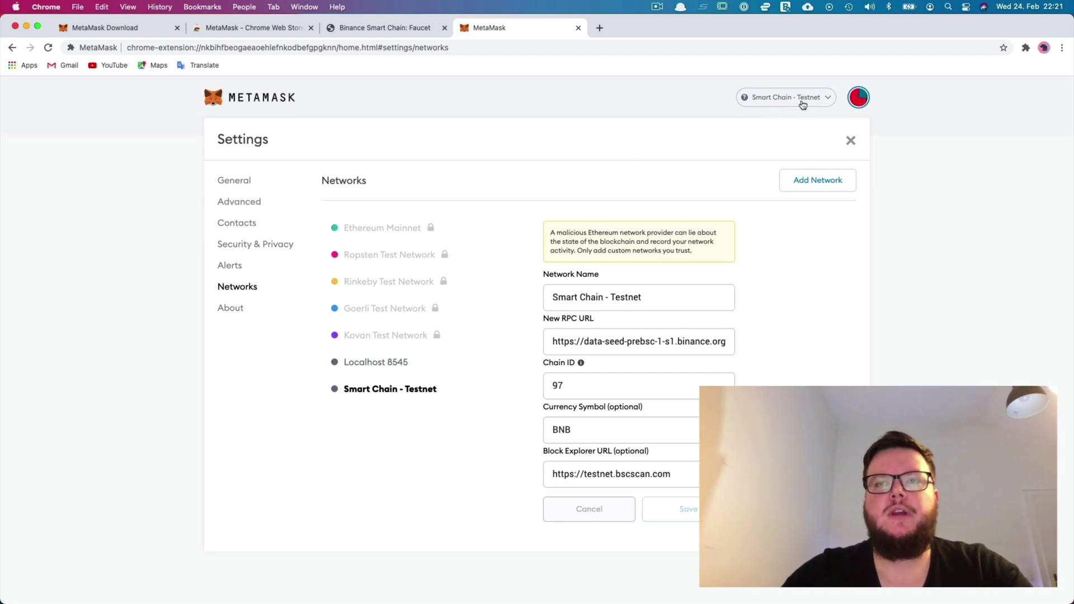
{"action": "left_click", "coordinate": [848, 143]}
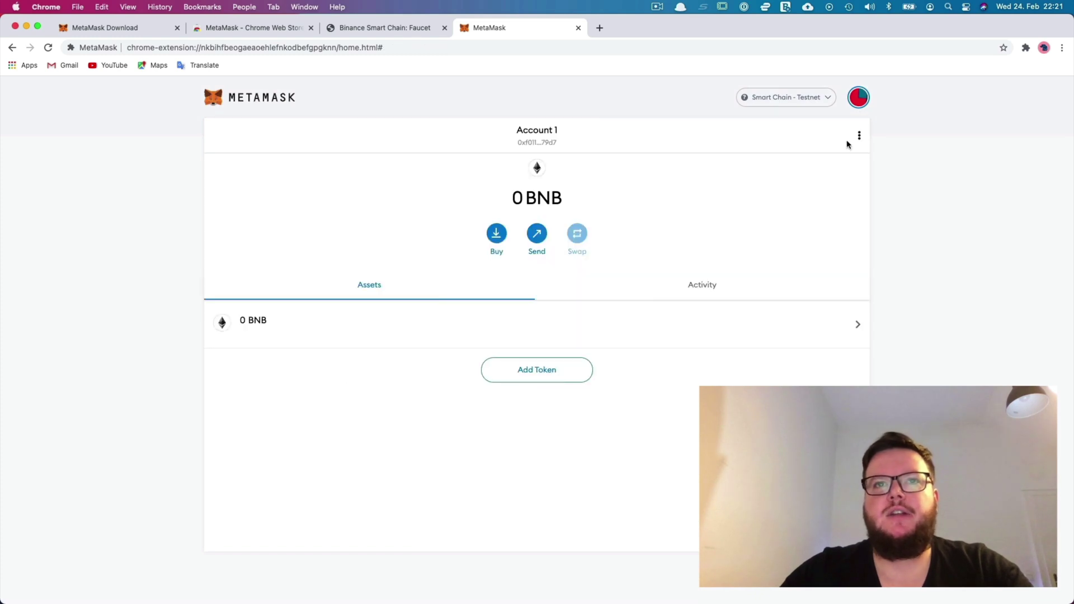
{"action": "left_click", "coordinate": [819, 103]}
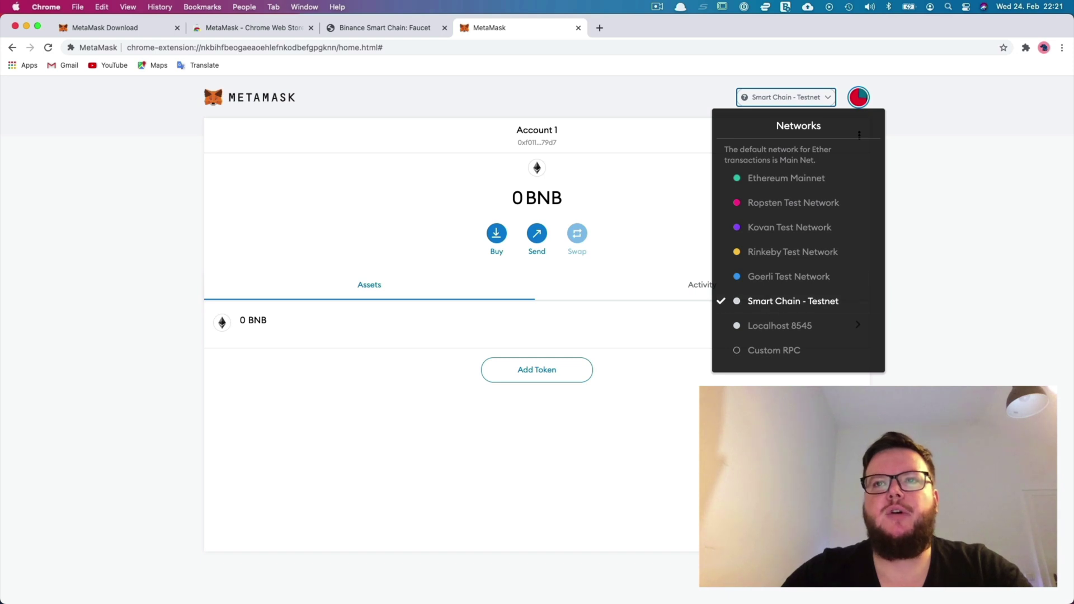
{"action": "left_click", "coordinate": [640, 339]}
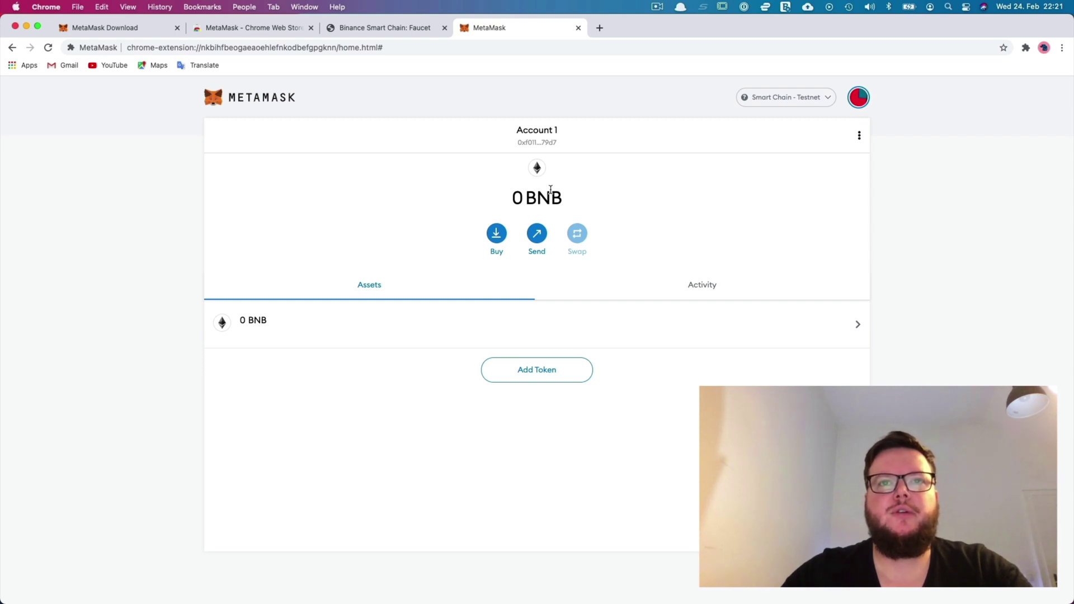
{"action": "left_click", "coordinate": [796, 99]}
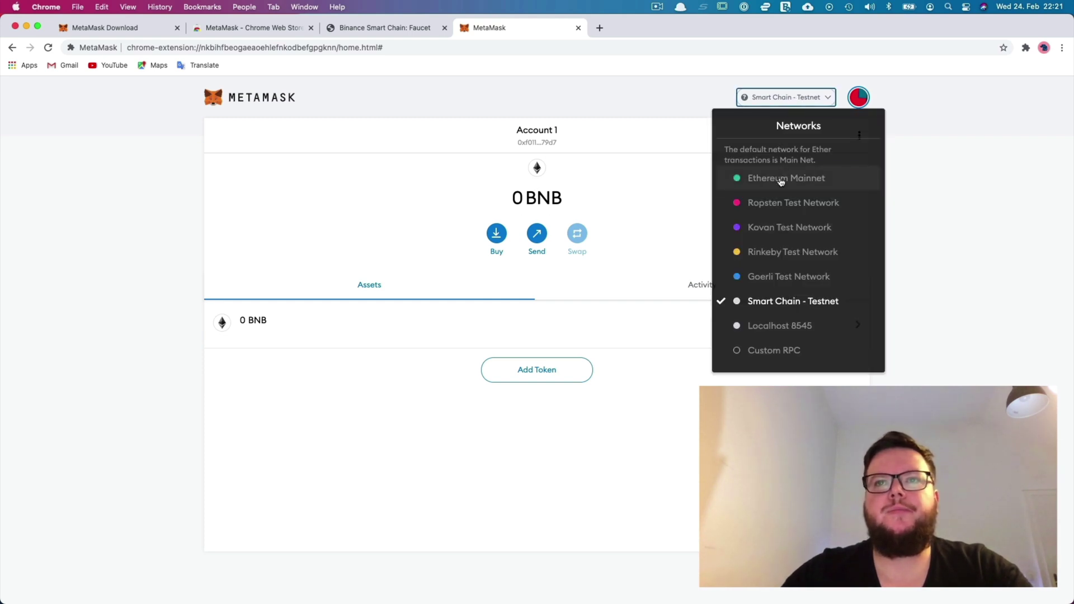
{"action": "left_click", "coordinate": [781, 179]}
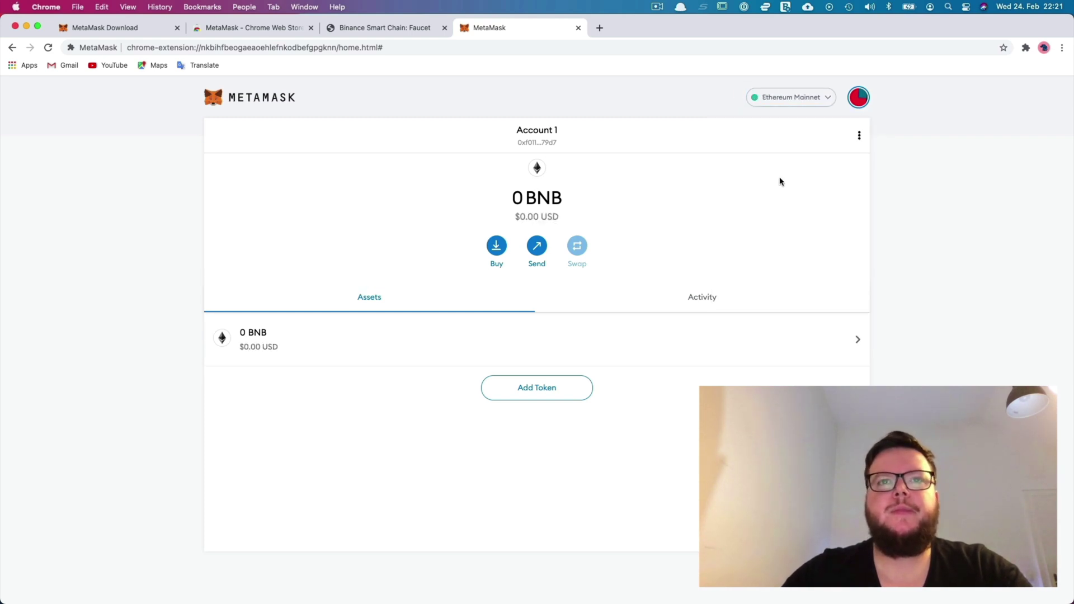
{"action": "left_click", "coordinate": [813, 97]}
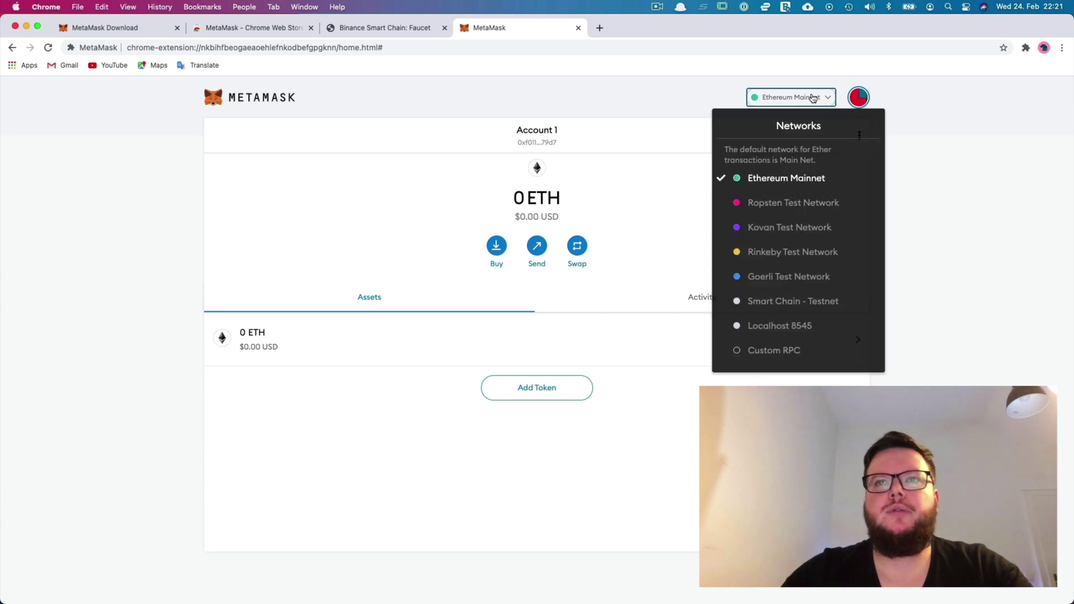
{"action": "left_click", "coordinate": [781, 302]}
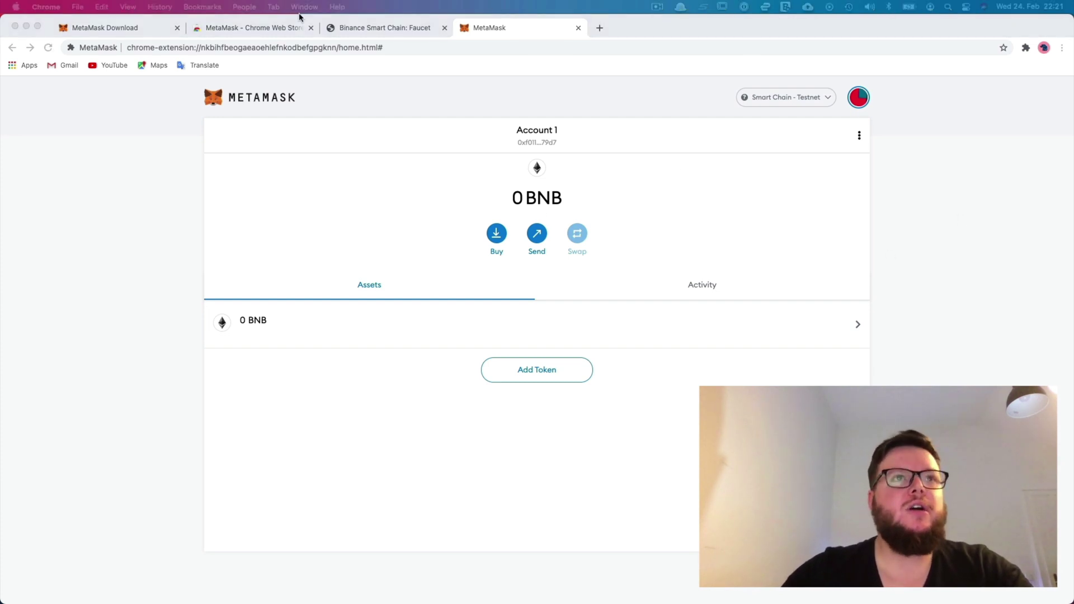
- Open Account 1's options in MetaMask to get the wallet address
{"action": "left_click", "coordinate": [385, 28]}
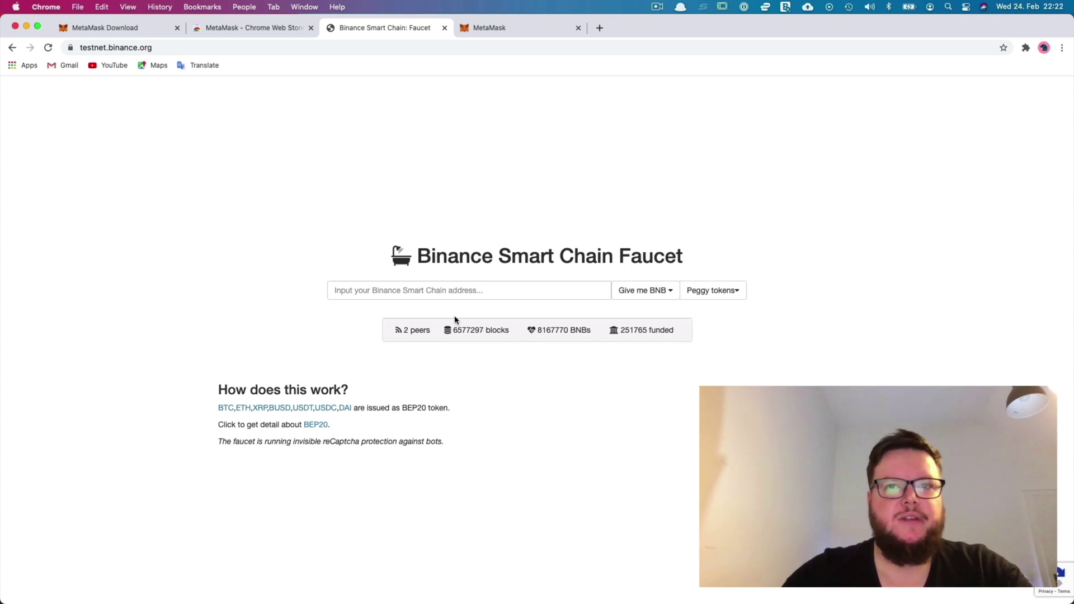
{"action": "left_click", "coordinate": [492, 33]}
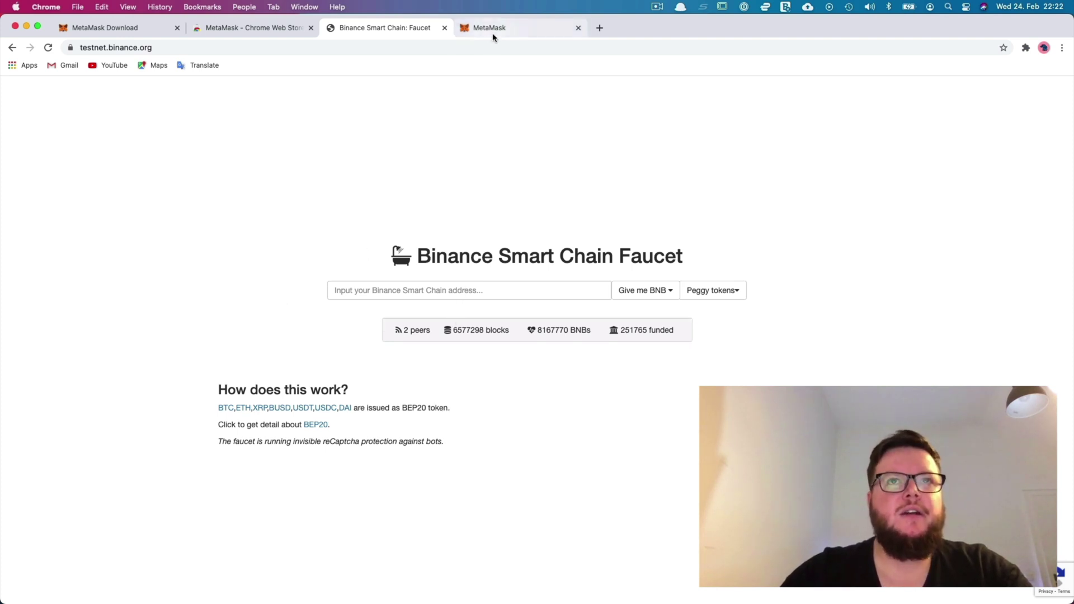
{"action": "left_click", "coordinate": [772, 98]}
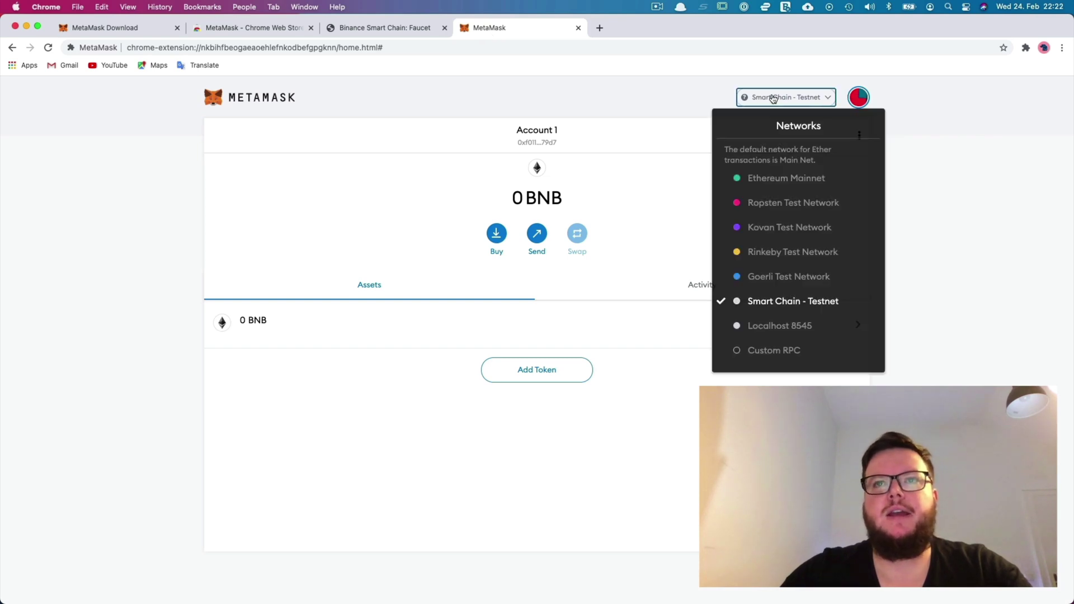
{"action": "left_click", "coordinate": [860, 135]}
{"action": "left_click", "coordinate": [860, 136]}
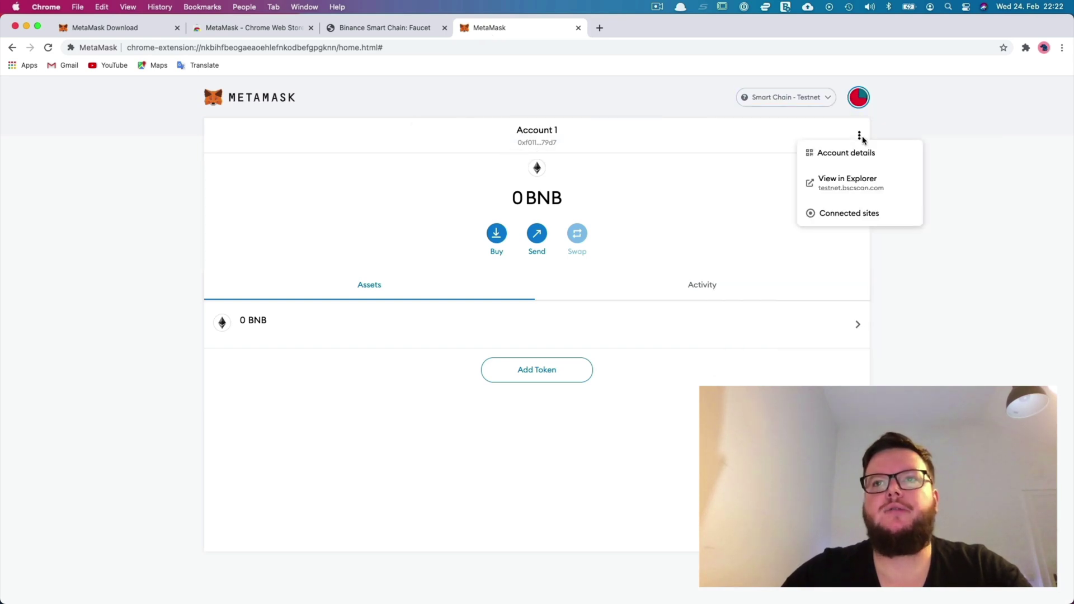
- Paste the wallet address into the Binance Smart Chain Faucet and request 6.25 BNBs
{"action": "left_click", "coordinate": [348, 31]}
{"action": "left_click", "coordinate": [433, 278]}
{"action": "type", "text": "0xf01140733A2aE532b0bAc63Cd0A5592B65EE79d7"}
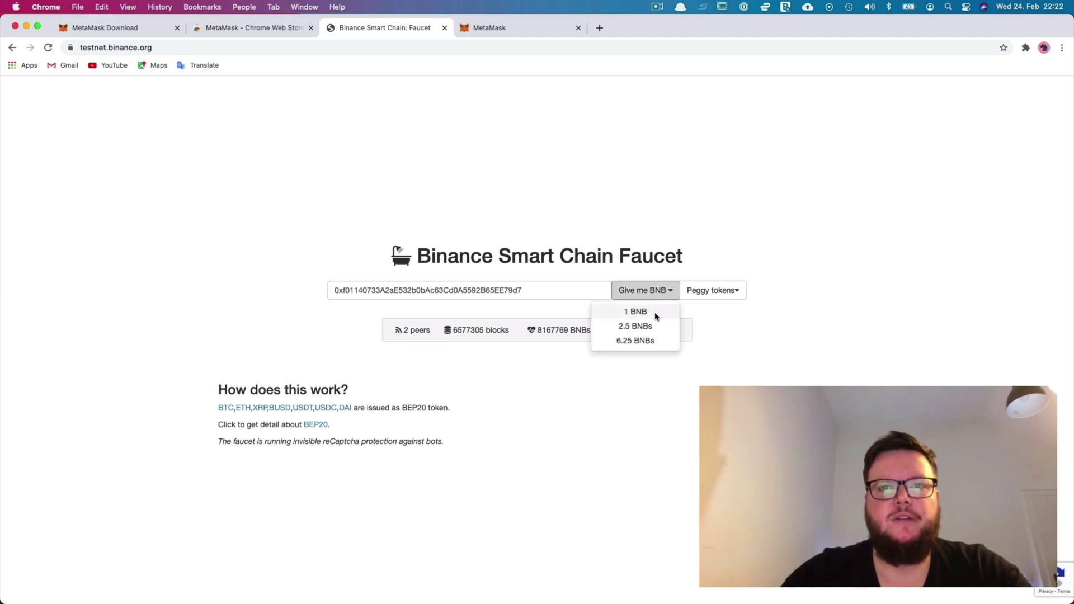
{"action": "left_click", "coordinate": [645, 341]}
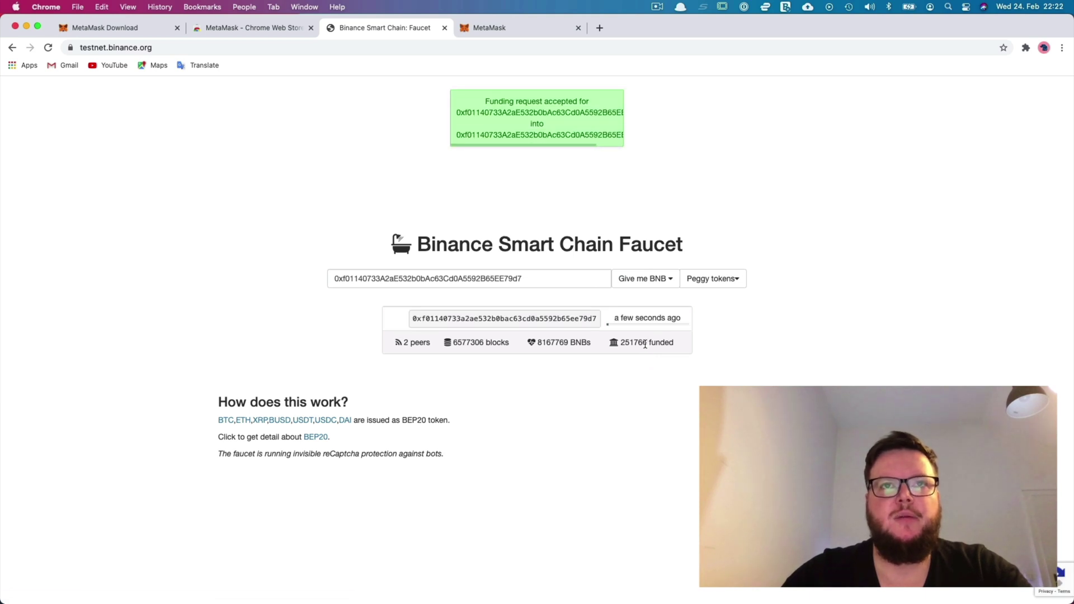
- Confirm MetaMask's Account 1 shows the 6.25 BNB balance and close the account options
{"action": "left_click", "coordinate": [511, 28]}
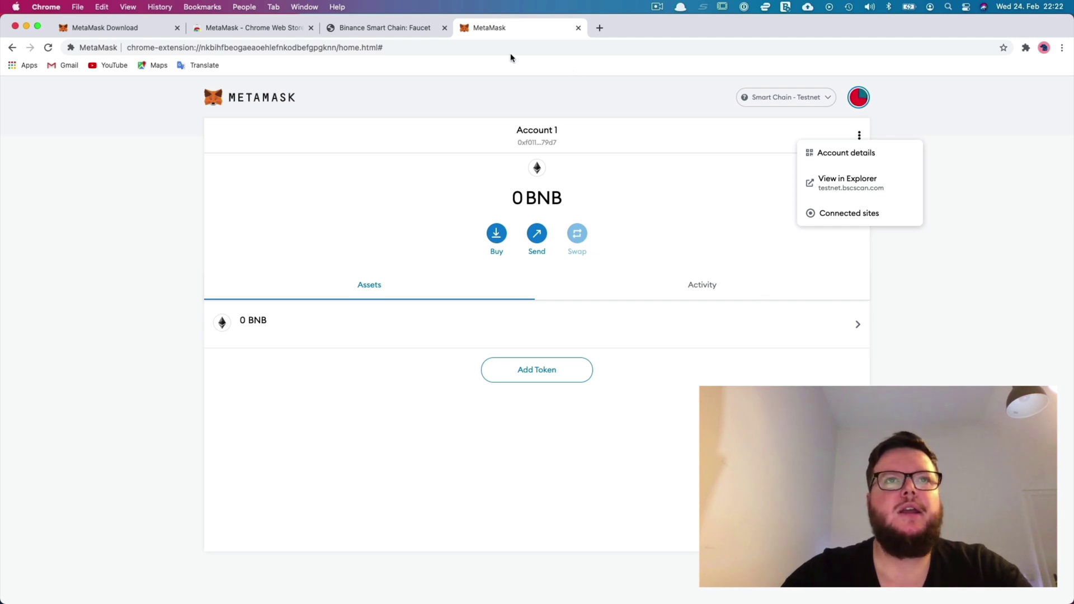
{"action": "left_click", "coordinate": [368, 34]}
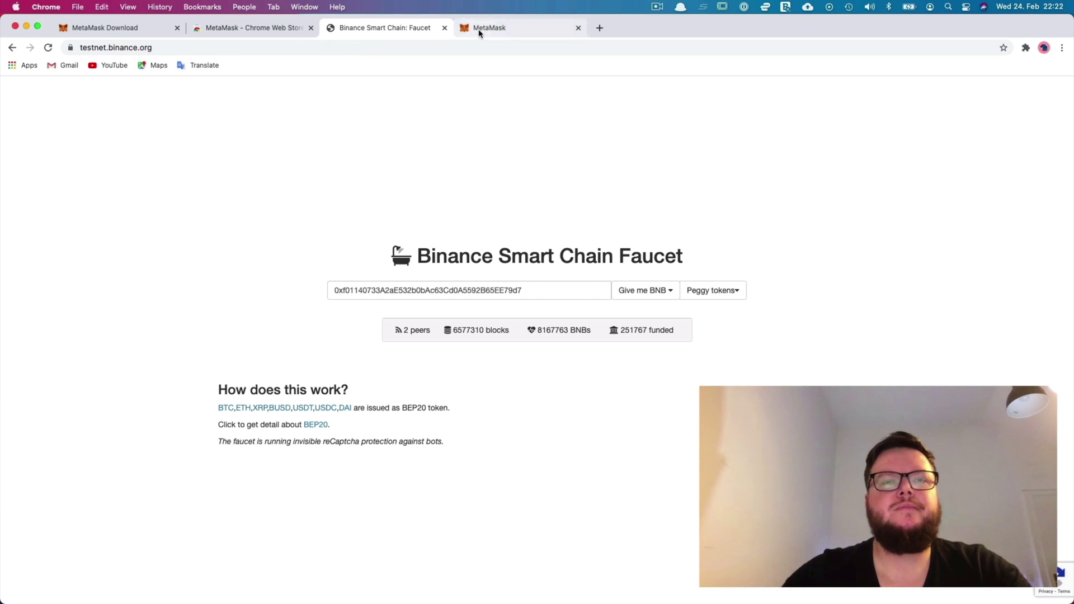
{"action": "left_click", "coordinate": [480, 33]}
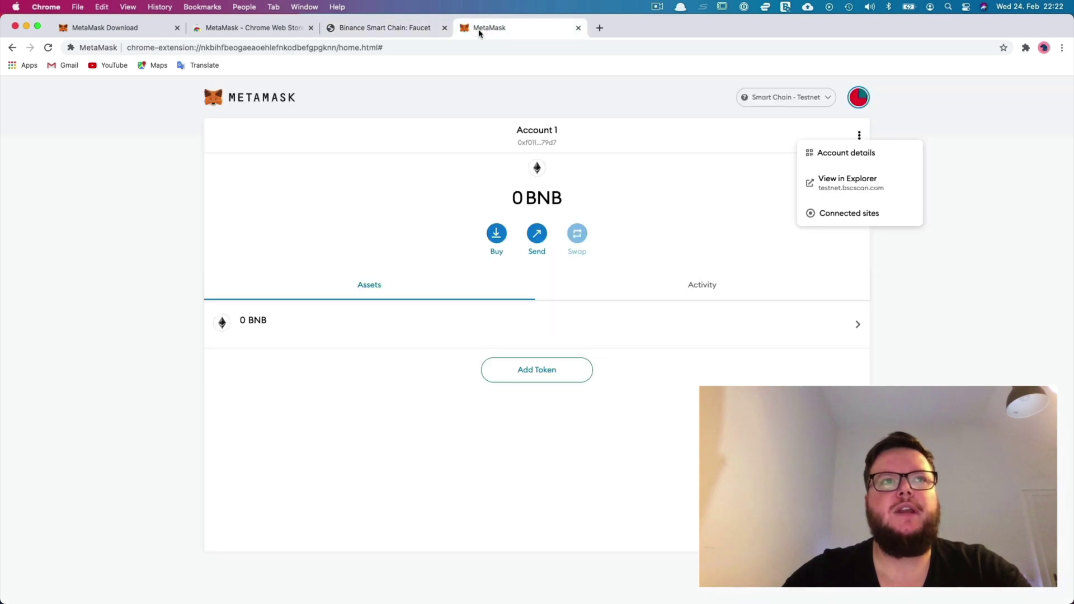
{"action": "left_click", "coordinate": [641, 335]}
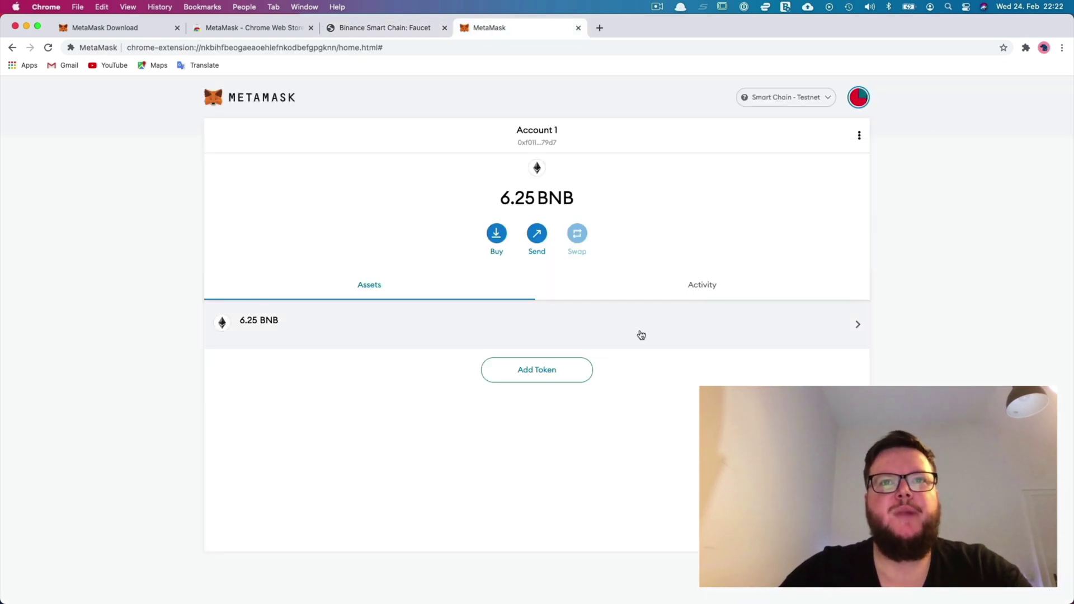